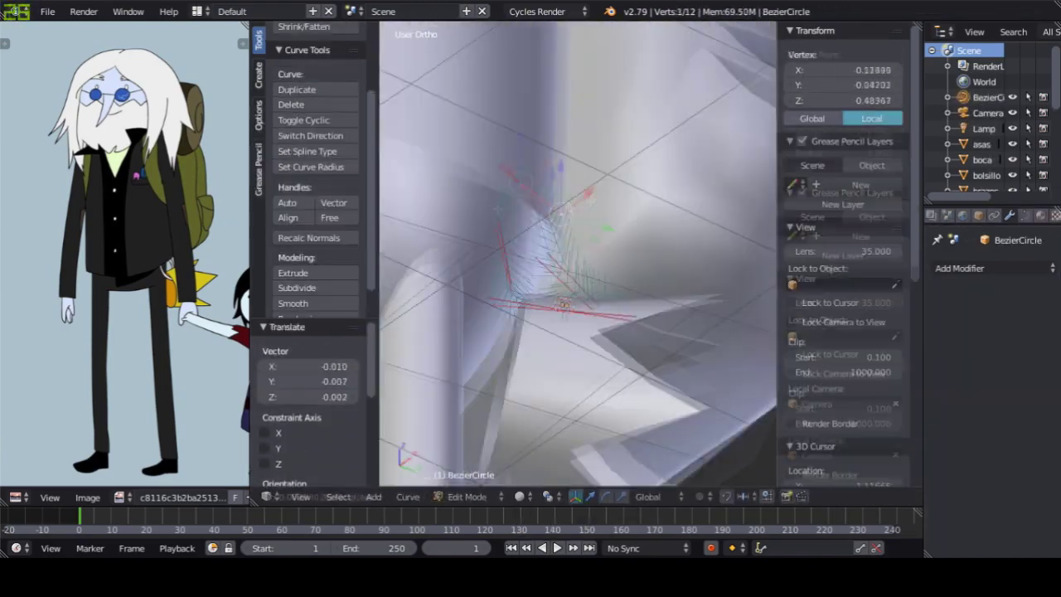
- Leave edit mode on the Bezier curve
key("F12")
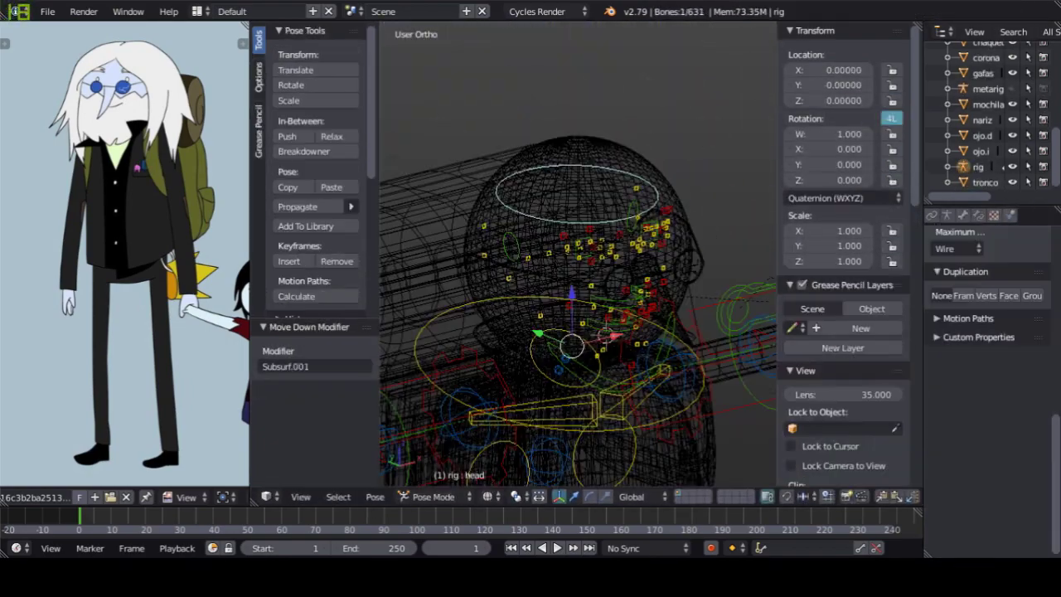
- Parent the selected face and eye parts to the active head bone with Bone Relative
left_click(576, 256)
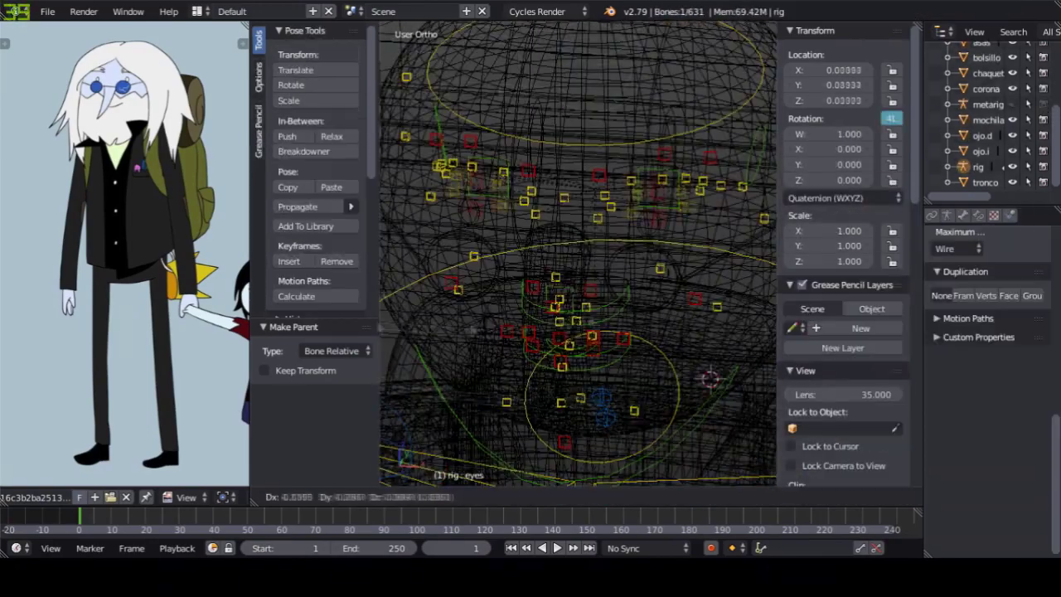